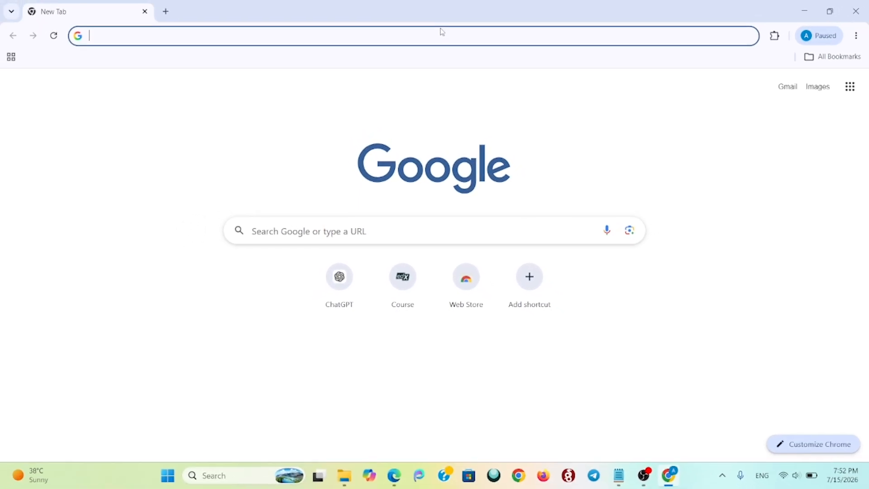
# Step: Search the web for "internet archive" and open the Internet Archive home page
pyautogui.write('inter')
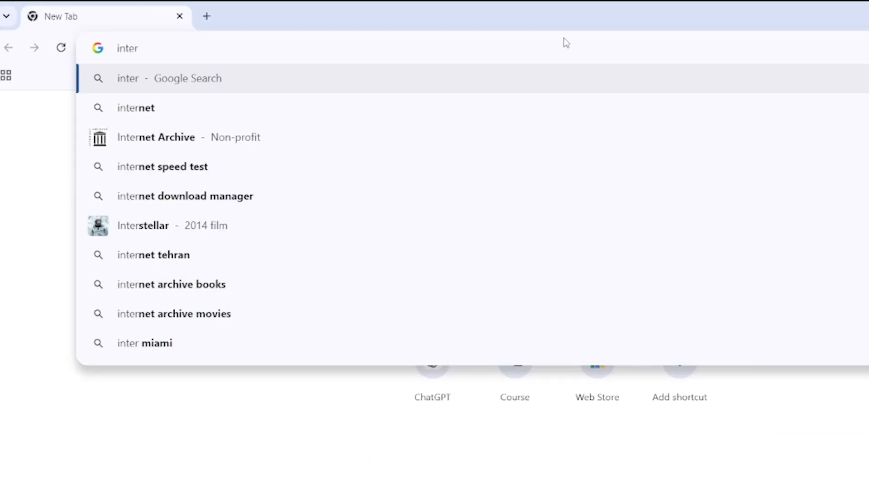
pyautogui.write('net a')
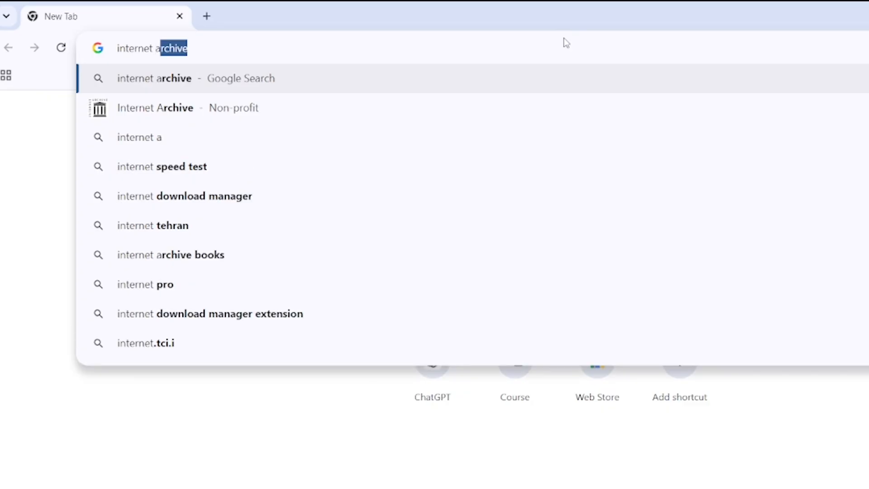
pyautogui.write('rchive')
pyautogui.press('Return')
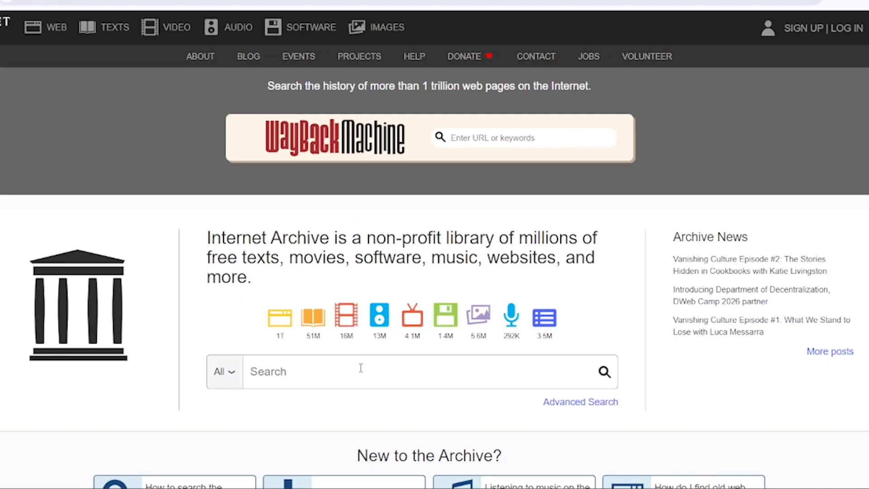
# Step: Search the Internet Archive's whole collection for "windows 7"
pyautogui.click(366, 371)
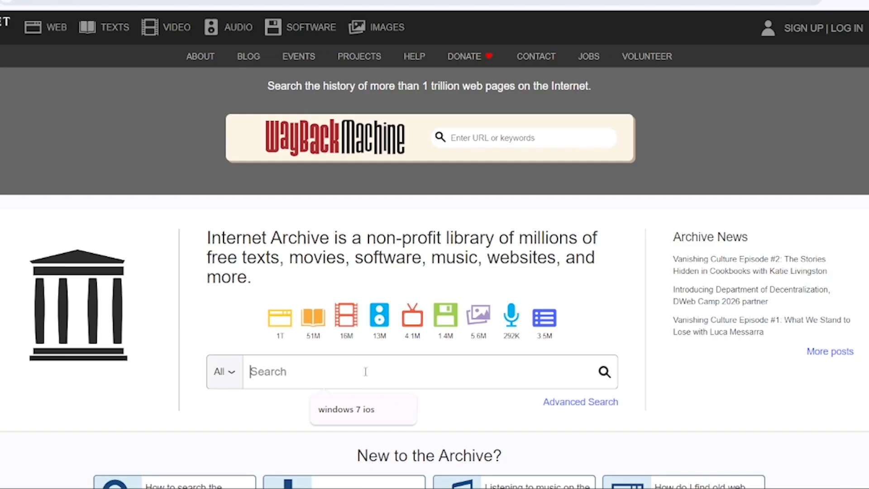
pyautogui.write('windows 7')
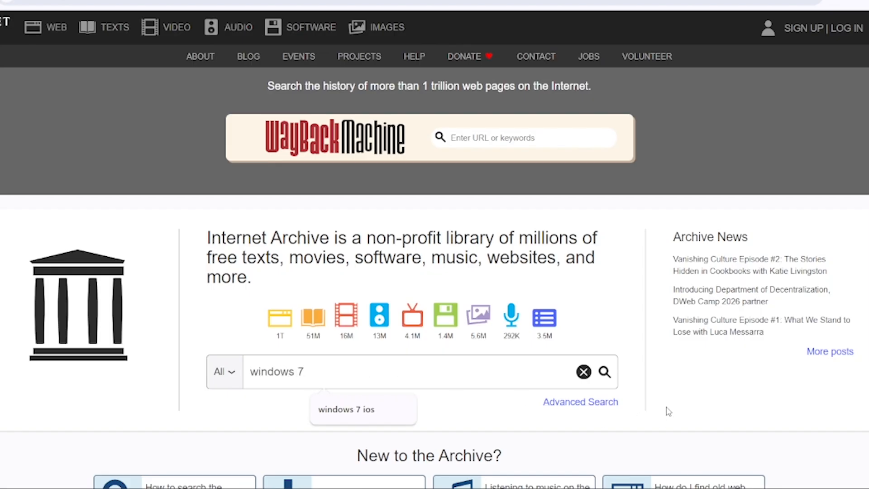
pyautogui.click(604, 372)
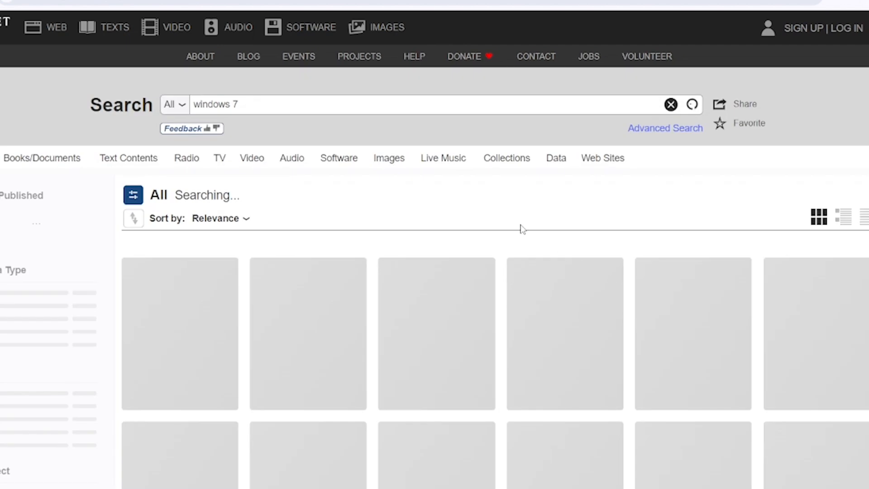
# Step: Find the Windows 7 Enterprise SP1 32bit item in the results and copy "Windows 7 Enterprise" from its title
pyautogui.scroll(-3, 485, 190)
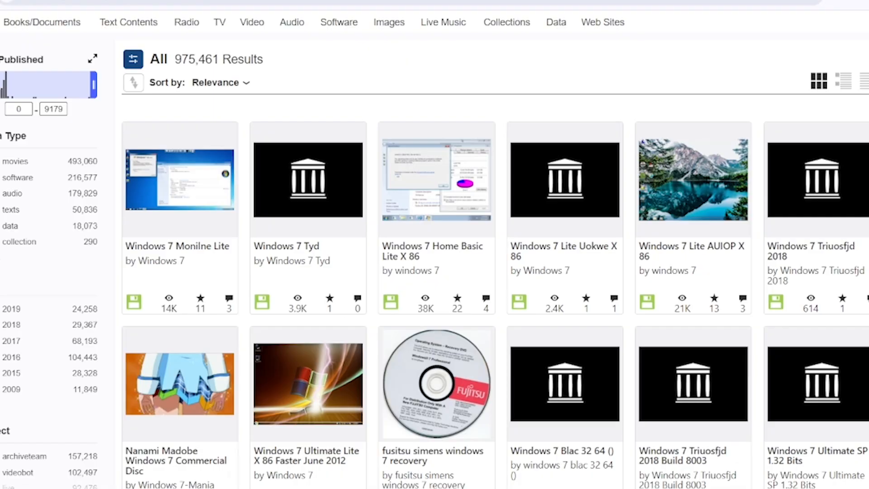
pyautogui.scroll(-2, 514, 133)
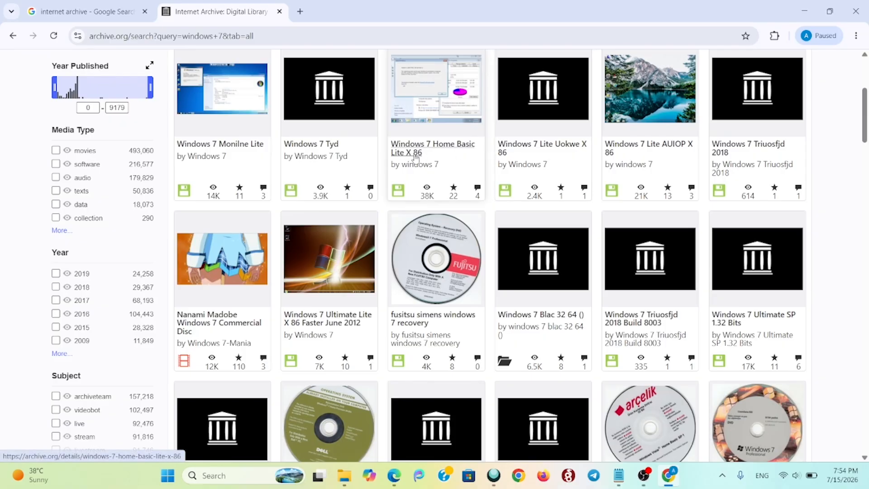
pyautogui.scroll(1, 416, 159)
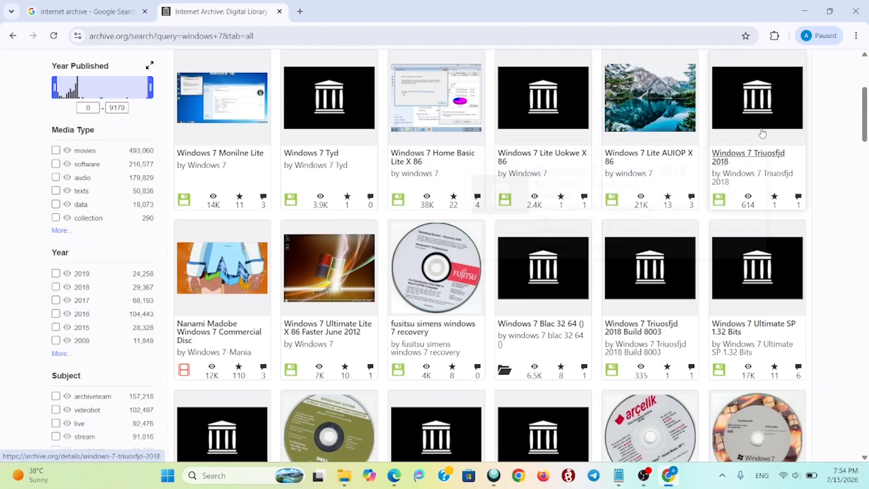
pyautogui.scroll(-3, 860, 147)
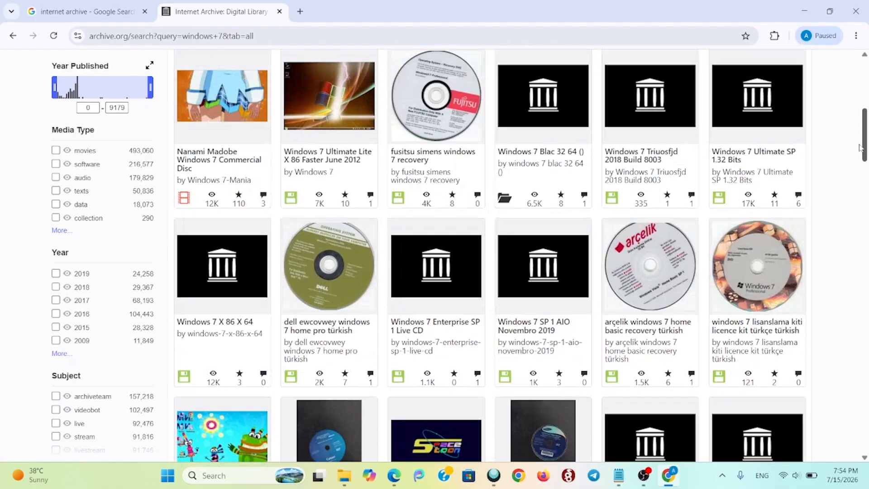
pyautogui.moveTo(860, 147); pyautogui.dragTo(864, 231)
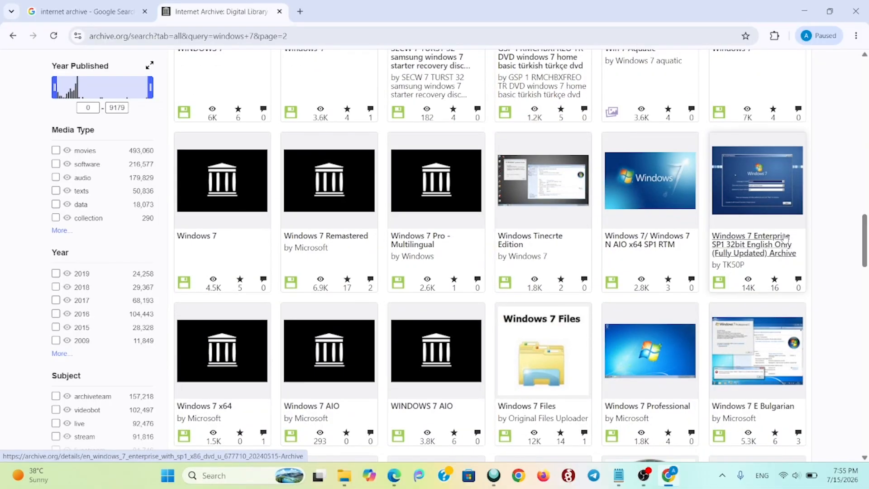
pyautogui.moveTo(796, 235)
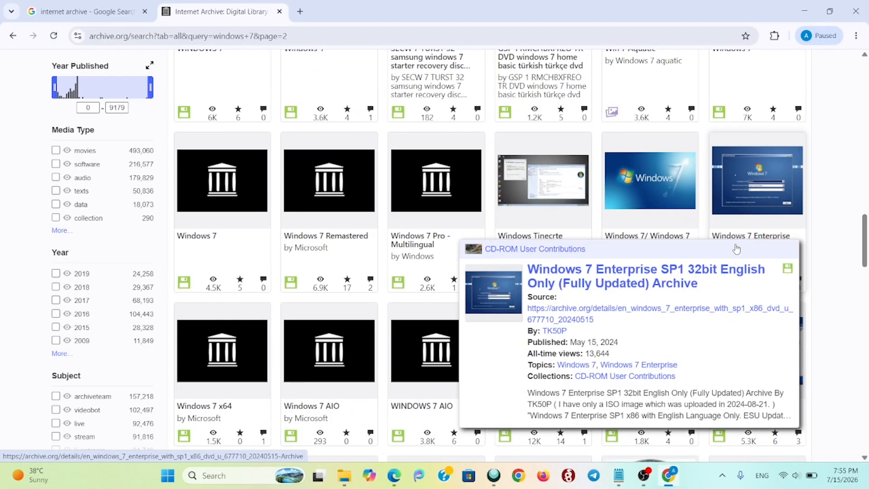
pyautogui.moveTo(525, 268); pyautogui.dragTo(660, 272)
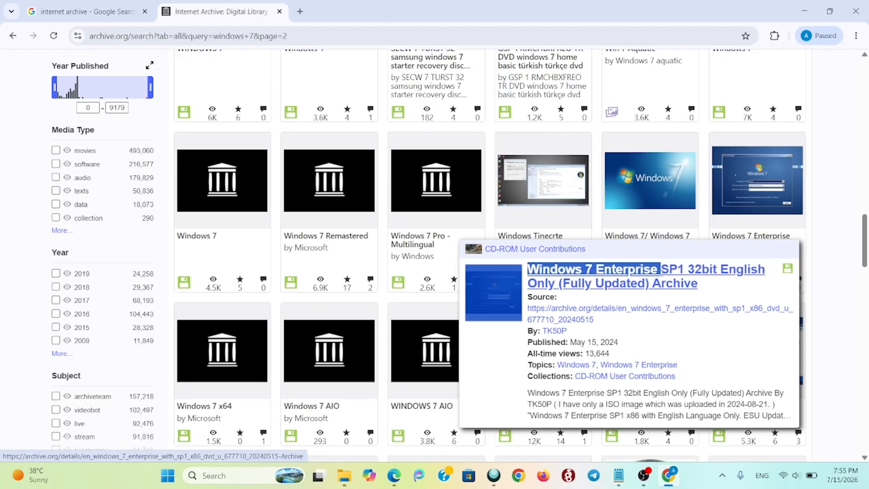
pyautogui.rightClick(650, 271)
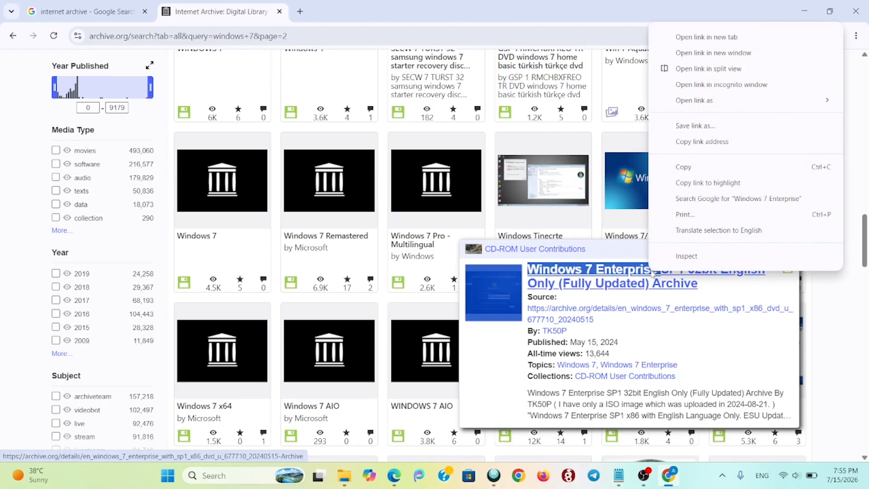
pyautogui.click(686, 162)
# Step: Replace the archive search term with the copied text "Windows 7 Enterprise" and run the search
pyautogui.scroll(10, 490, 240)
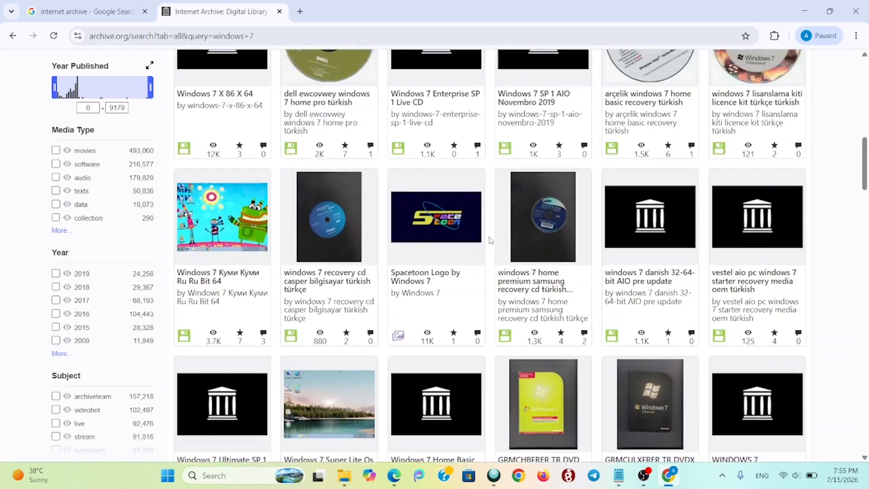
pyautogui.scroll(7, 490, 240)
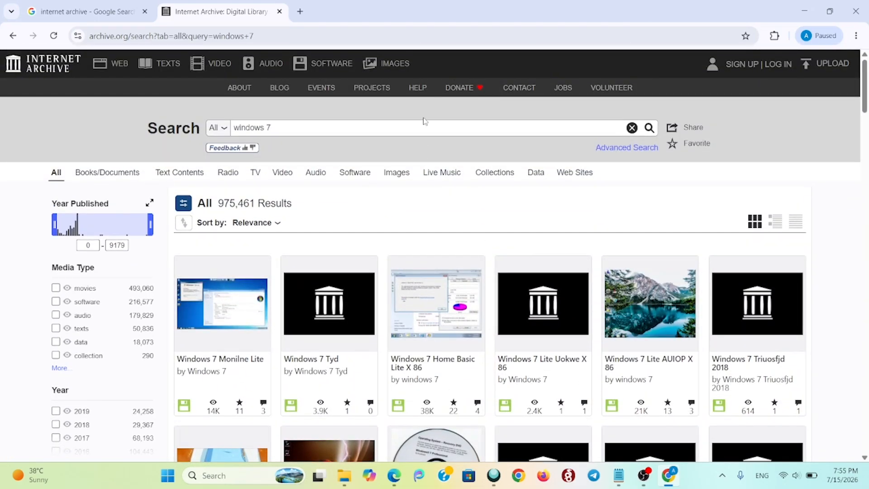
pyautogui.click(426, 125)
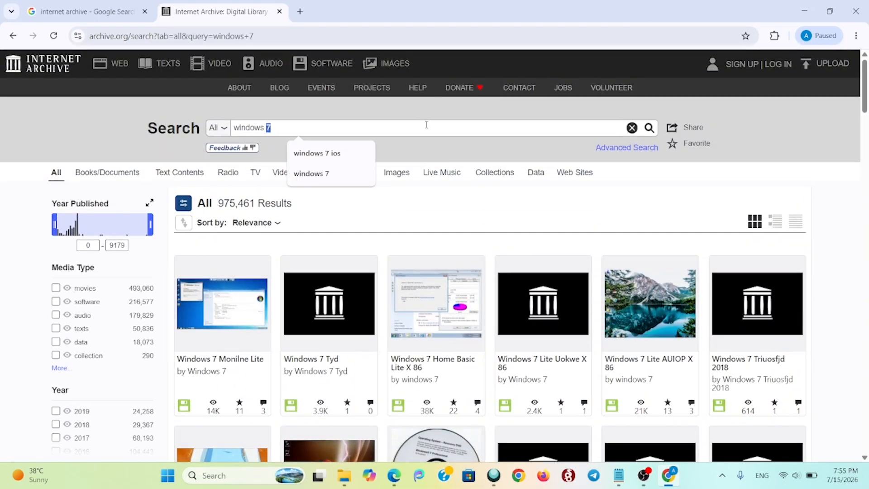
pyautogui.tripleClick(426, 124)
pyautogui.hotkey('ctrl', 'v')
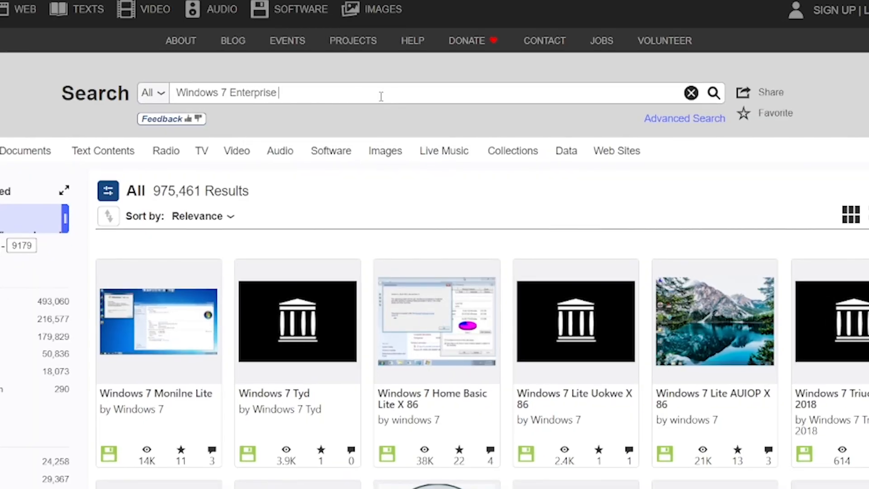
pyautogui.click(714, 94)
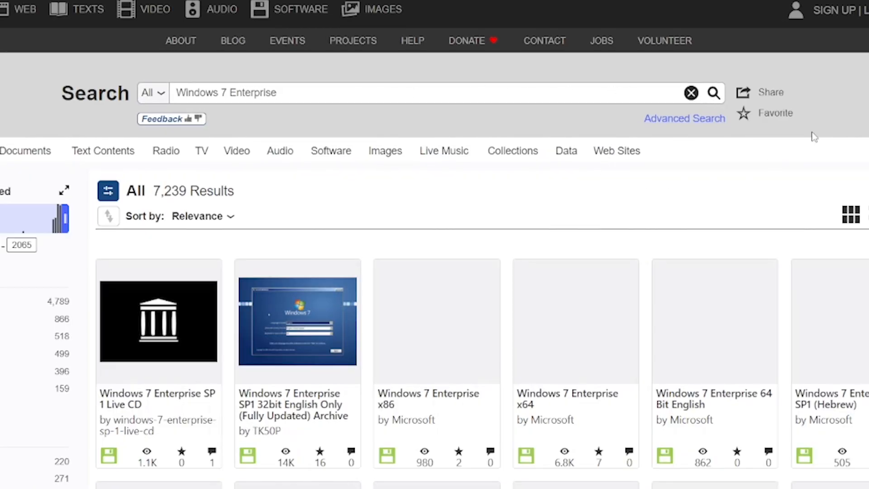
# Step: Open the "Windows 7 Enterprise SP1 32bit English Only (Fully Updated) Archive" item and download its ISO image
pyautogui.scroll(-2, 774, 127)
pyautogui.scroll(-2, 768, 125)
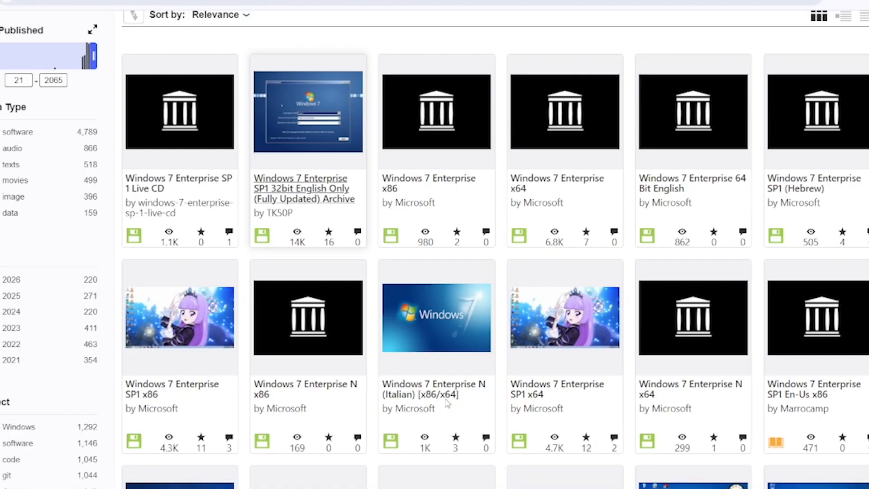
pyautogui.scroll(-5, 668, 214)
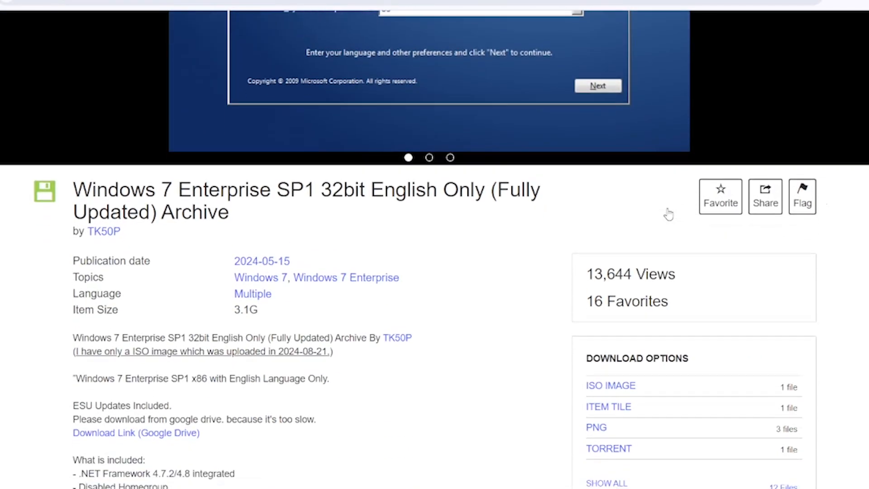
pyautogui.scroll(-2, 668, 213)
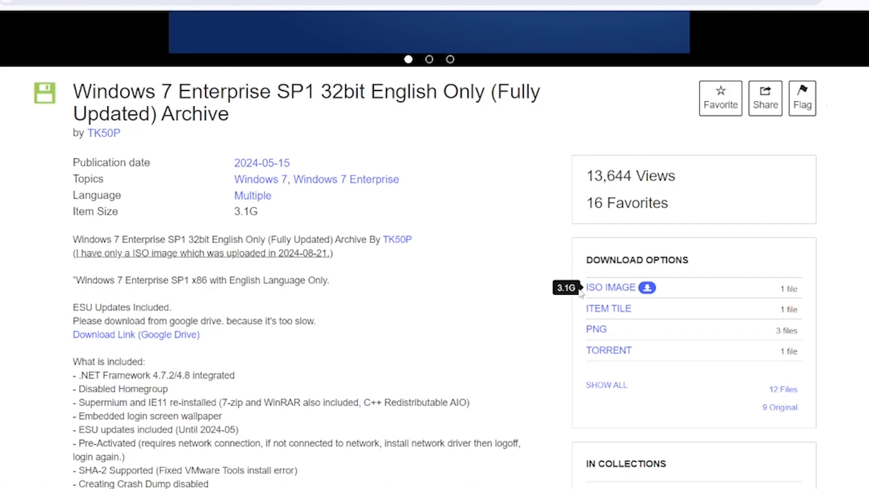
pyautogui.click(646, 289)
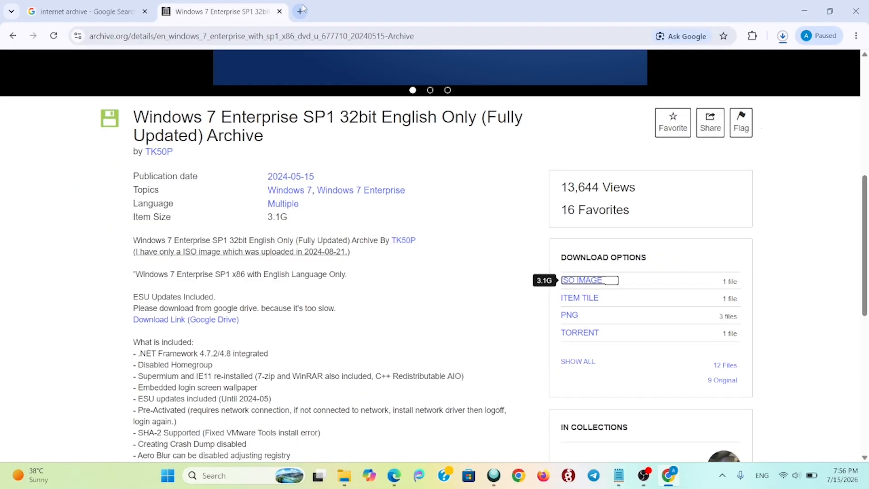
# Step: Search the web for "rufus" in a new browser tab and open the official rufus.ie site
pyautogui.click(302, 10)
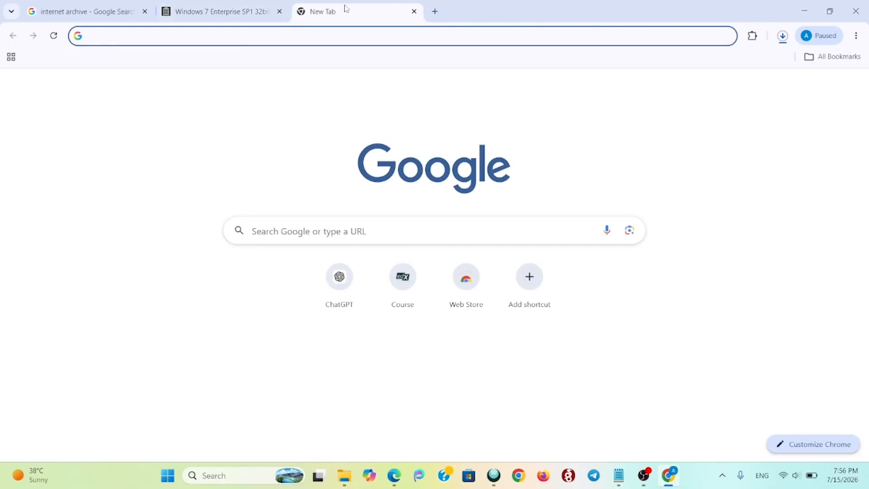
pyautogui.click(387, 36)
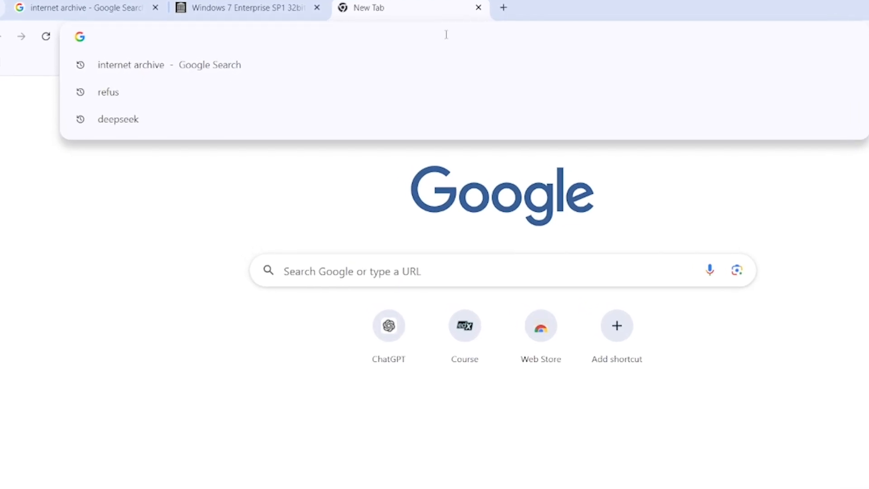
pyautogui.write('r')
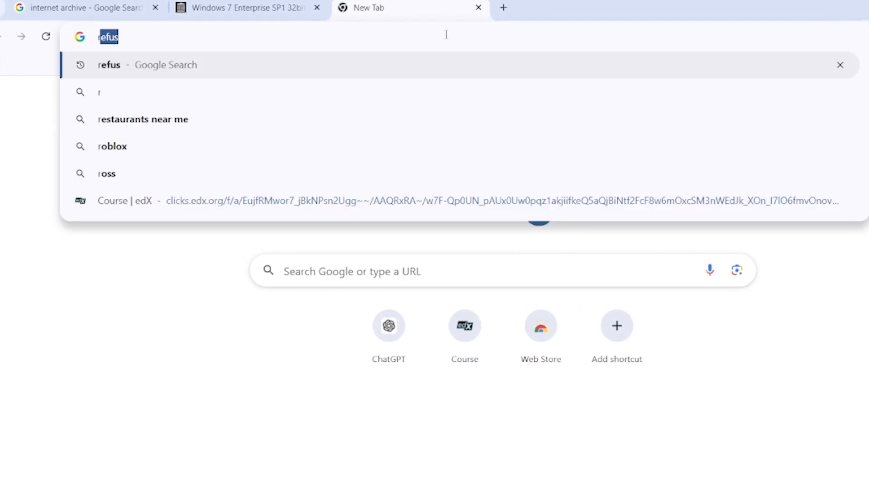
pyautogui.write('ufu')
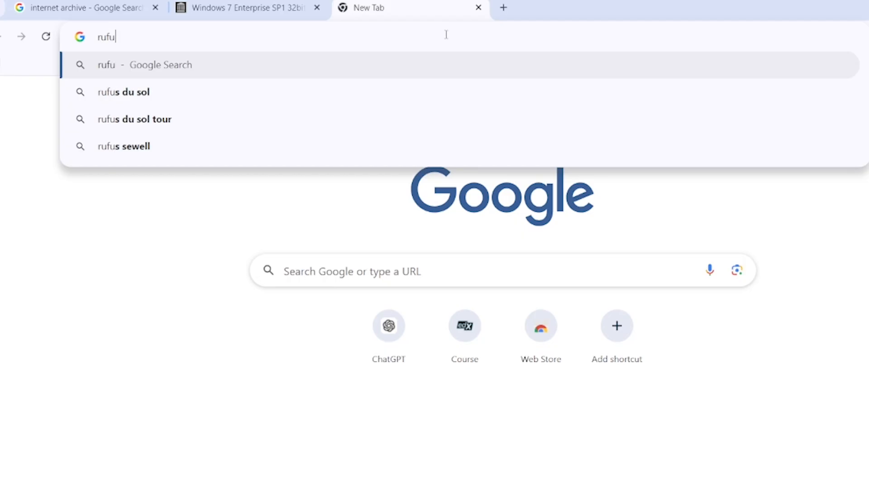
pyautogui.write('s')
pyautogui.press('Return')
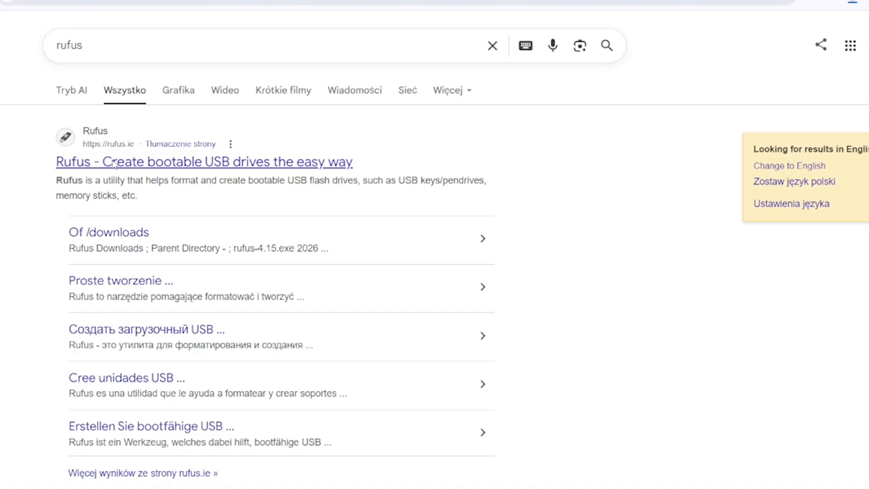
pyautogui.click(115, 163)
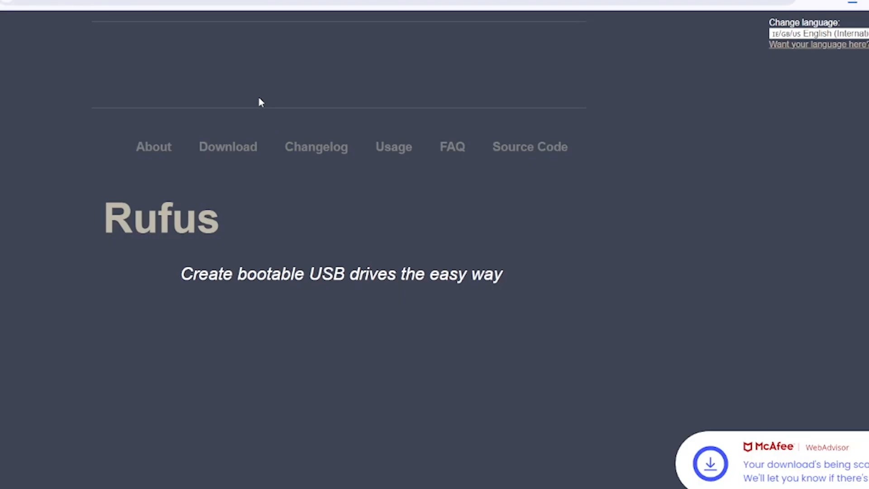
# Step: Dismiss the advertisement on the Rufus page and locate the rufus-4.15.exe standard release in the Download section
pyautogui.scroll(-6, 258, 99)
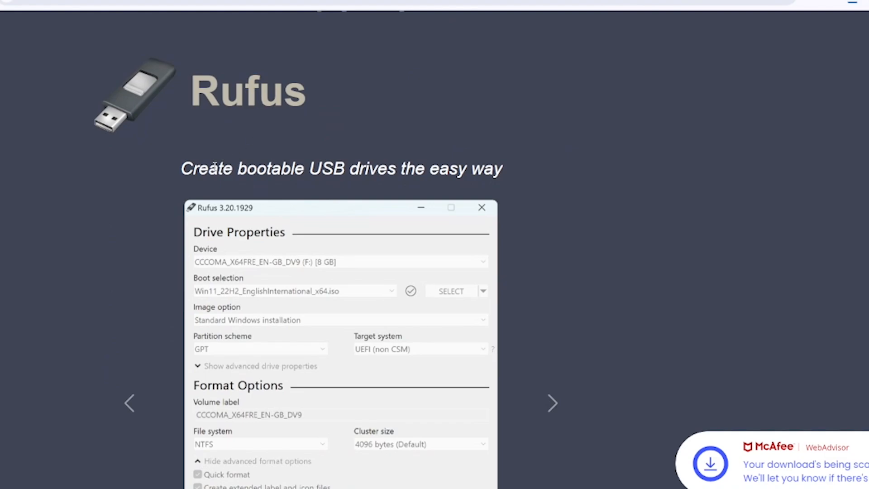
pyautogui.moveTo(181, 168); pyautogui.dragTo(267, 169)
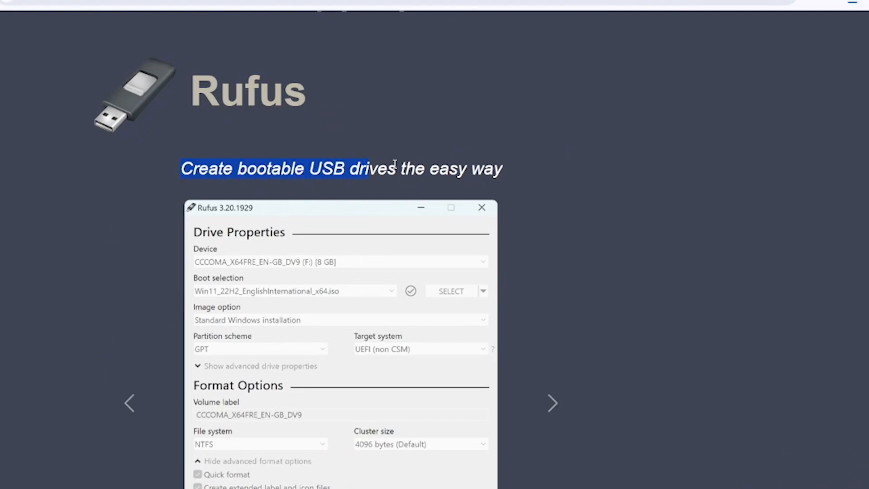
pyautogui.scroll(-3, 387, 164)
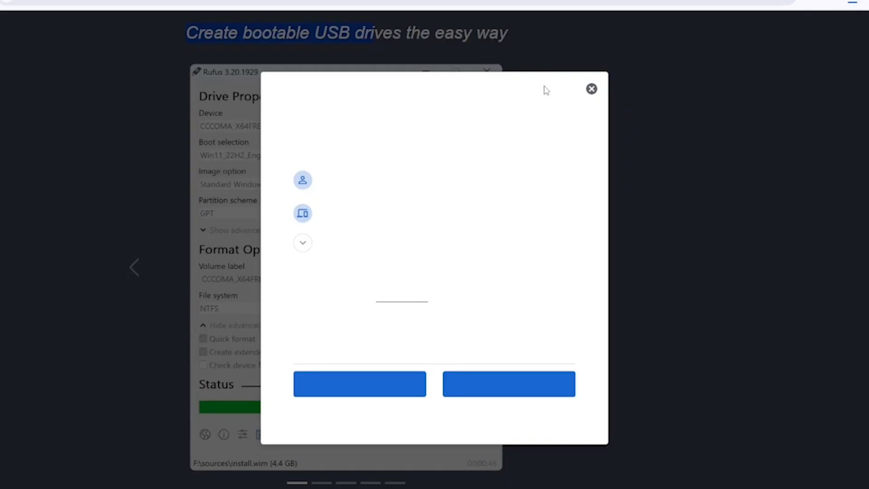
pyautogui.click(592, 88)
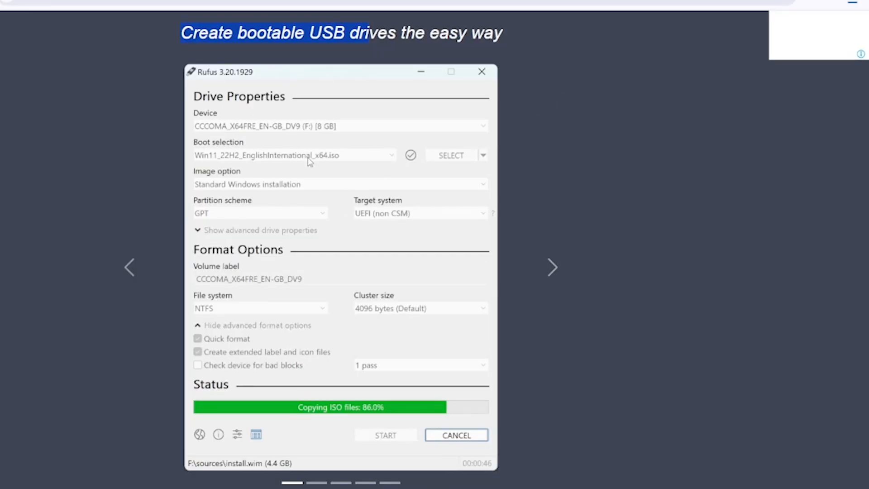
pyautogui.scroll(-5, 310, 161)
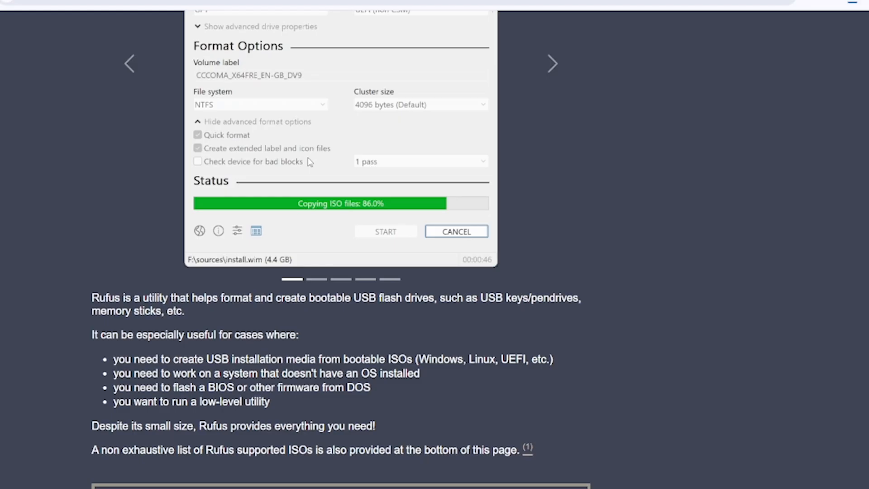
pyautogui.moveTo(92, 185); pyautogui.dragTo(184, 193)
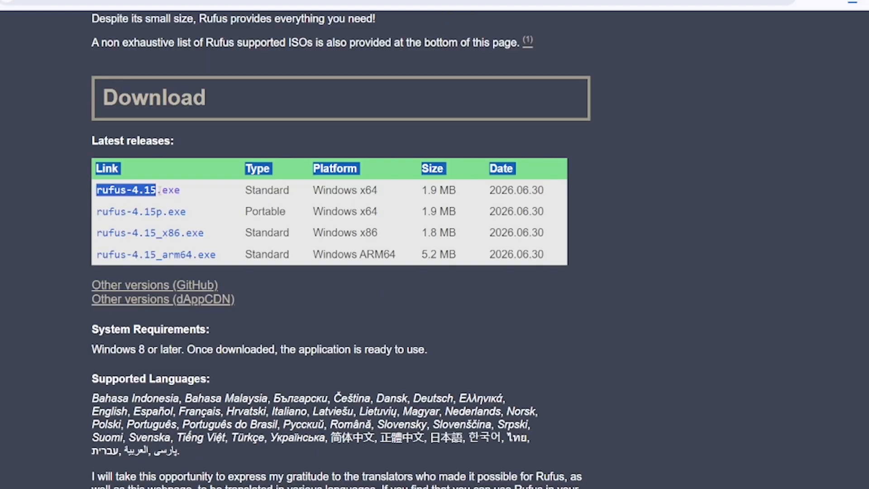
# Step: Download the standard Windows x64 release rufus-4.15.exe and show the downloaded file in its folder
pyautogui.click(40, 181)
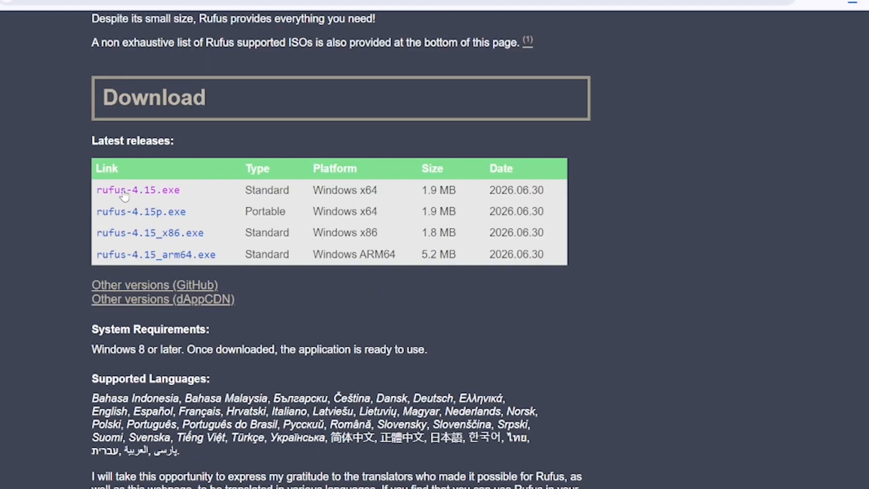
pyautogui.click(145, 191)
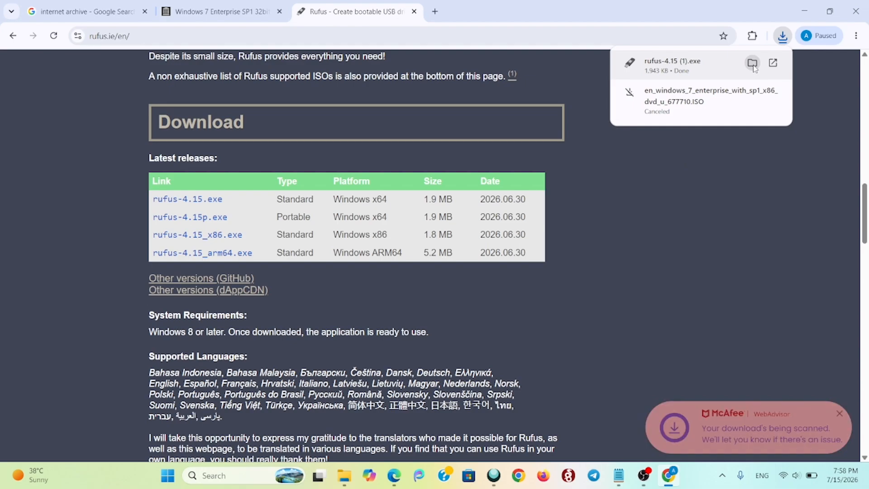
pyautogui.click(753, 64)
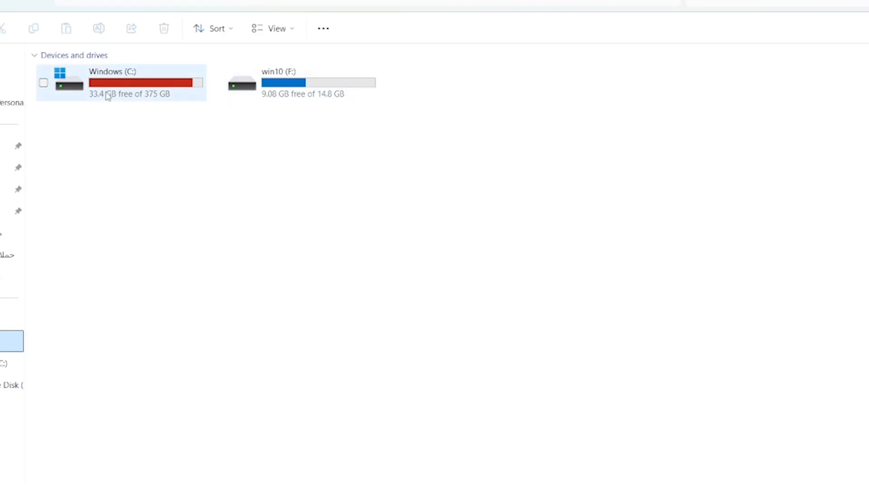
# Step: Launch rufus-4.15 (1).exe from the Downloads folder and allow it to run despite the SmartScreen warning
pyautogui.click(12, 168)
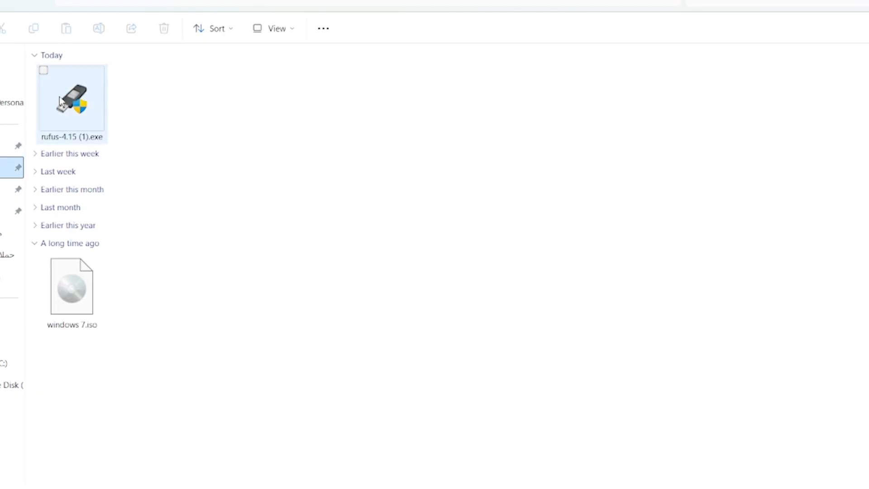
pyautogui.doubleClick(76, 92)
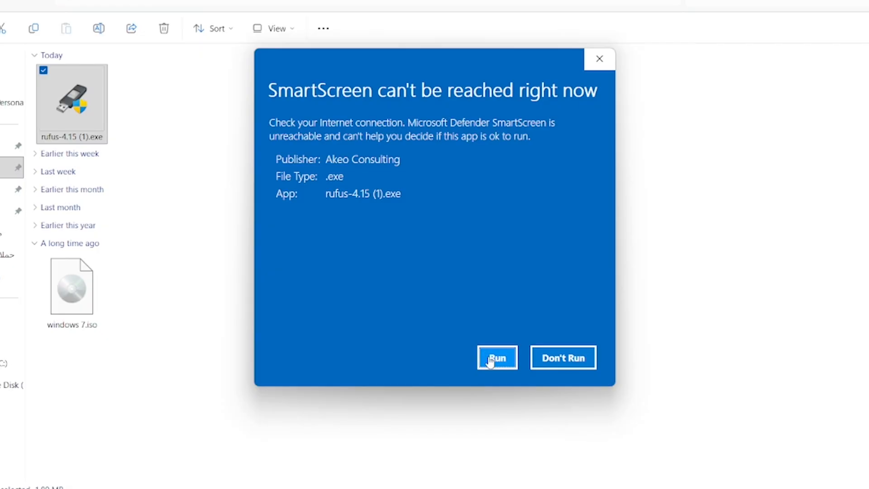
pyautogui.click(491, 360)
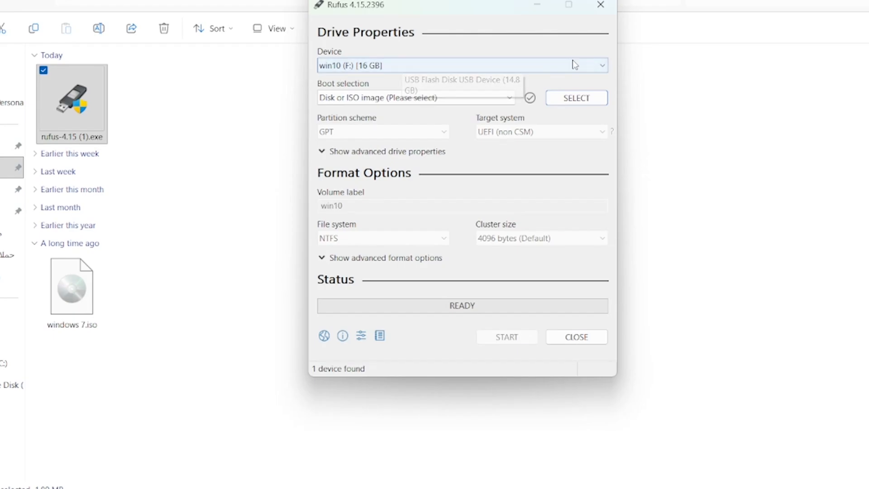
# Step: Load windows 7.iso from the Downloads folder as the boot image and shorten the volume label to "Windows 7"
pyautogui.click(584, 100)
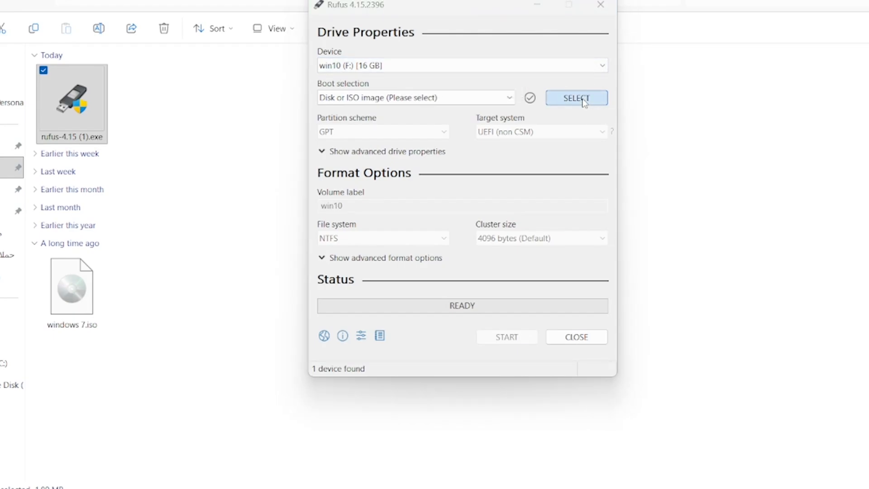
pyautogui.click(400, 176)
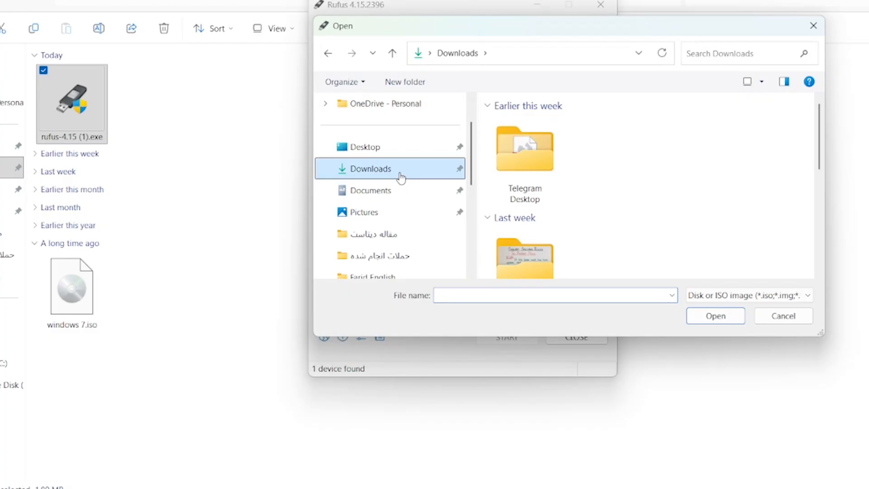
pyautogui.scroll(-5, 596, 174)
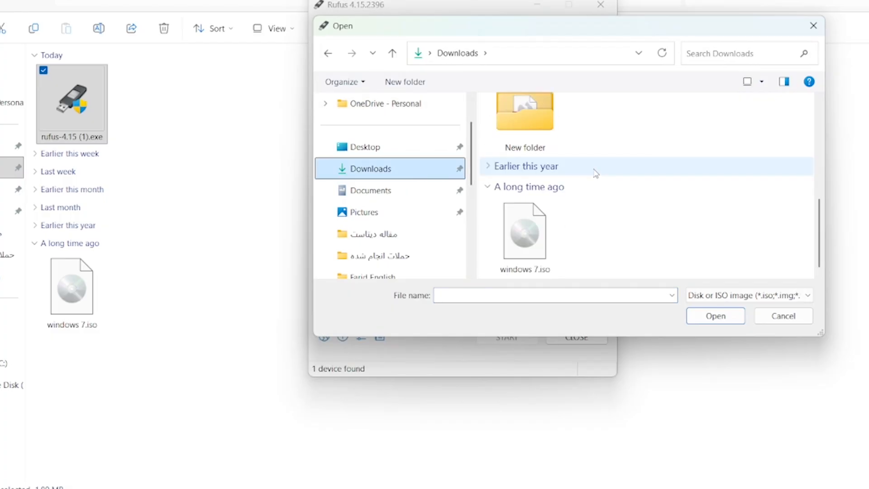
pyautogui.click(533, 248)
pyautogui.click(715, 317)
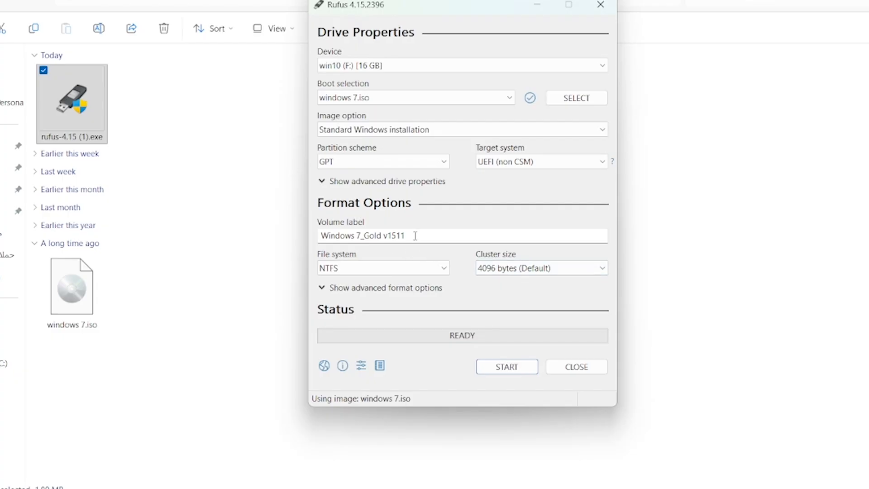
pyautogui.moveTo(415, 235); pyautogui.dragTo(367, 233)
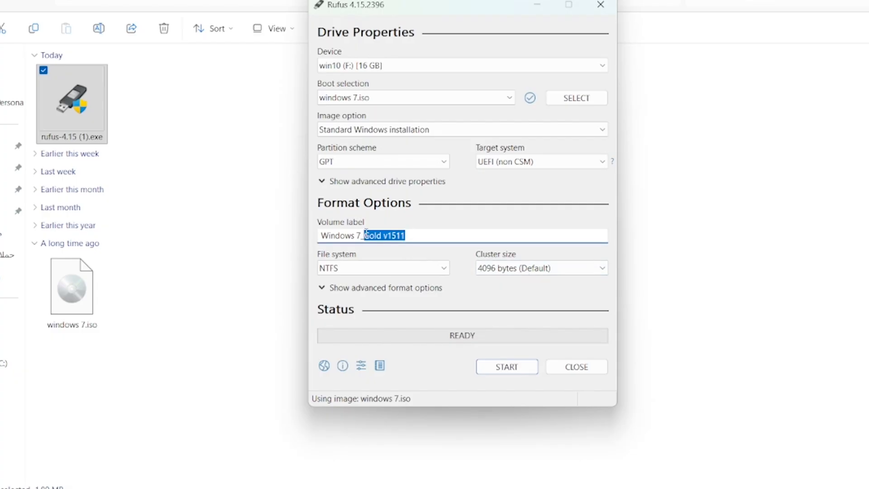
pyautogui.press('BackSpace')
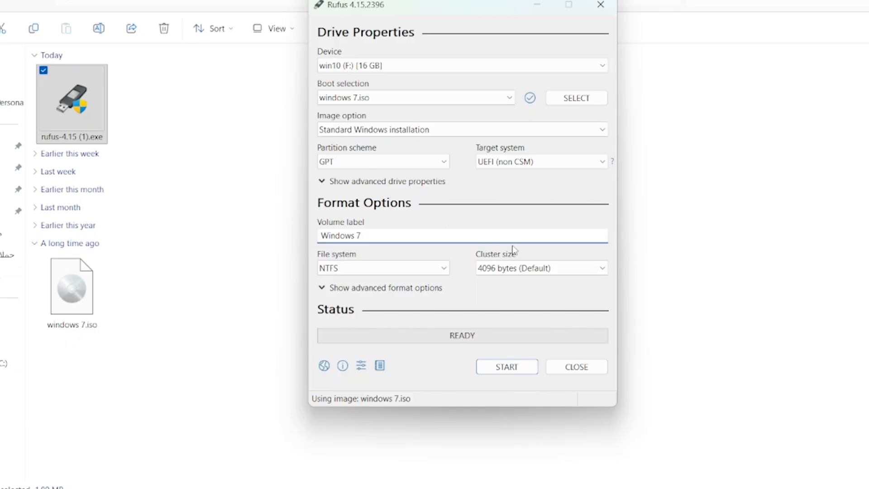
# Step: Write the image to the win10 (F:) USB drive, accepting the revoked bootloader and data destruction warnings, and close Rufus once it finishes
pyautogui.click(506, 367)
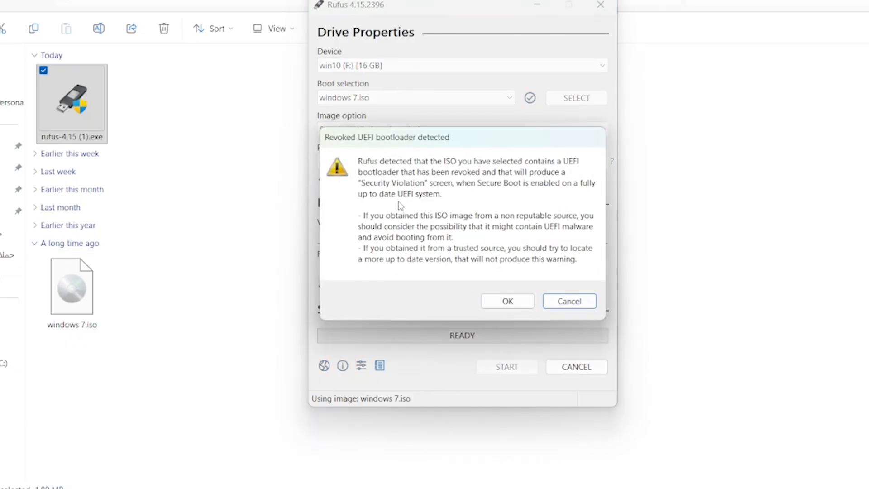
pyautogui.click(509, 302)
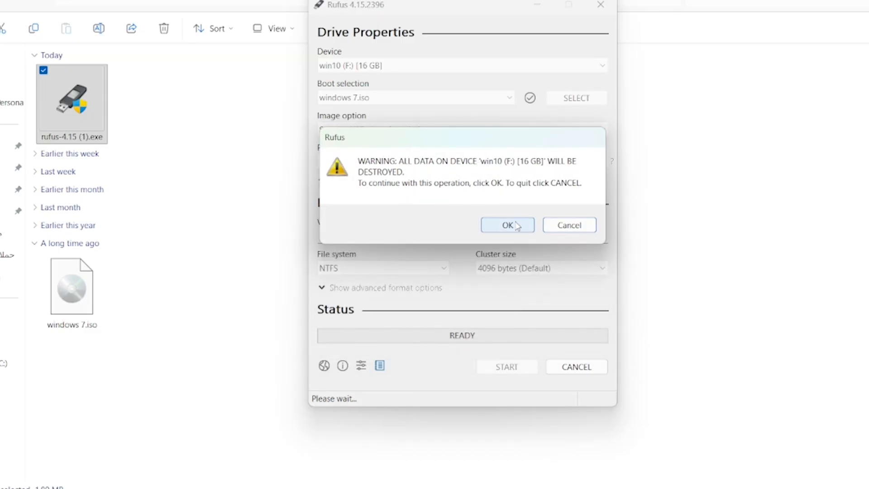
pyautogui.click(516, 226)
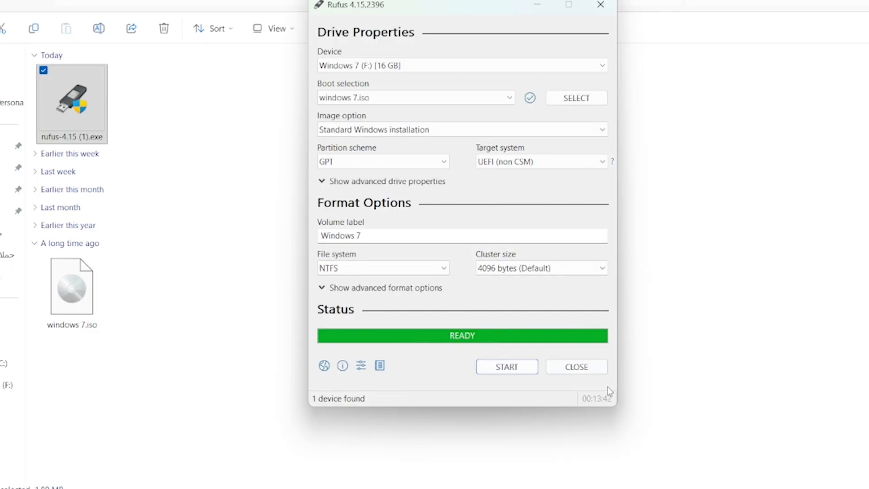
pyautogui.click(578, 370)
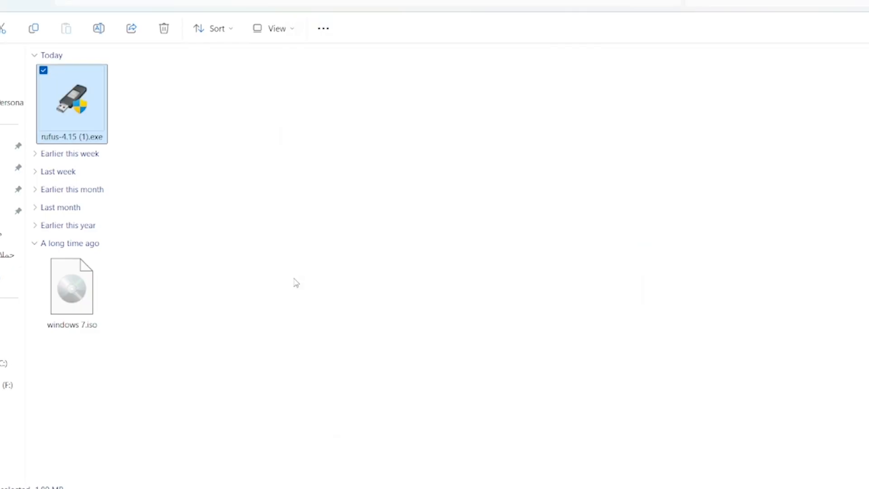